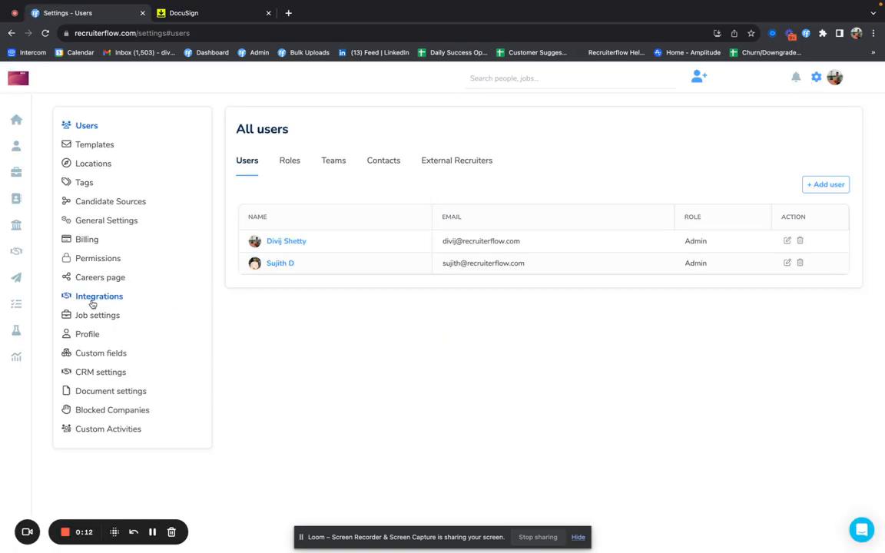
Step: Open Integrations settings and highlight the DocuSign heading and its connected status line
click(101, 297)
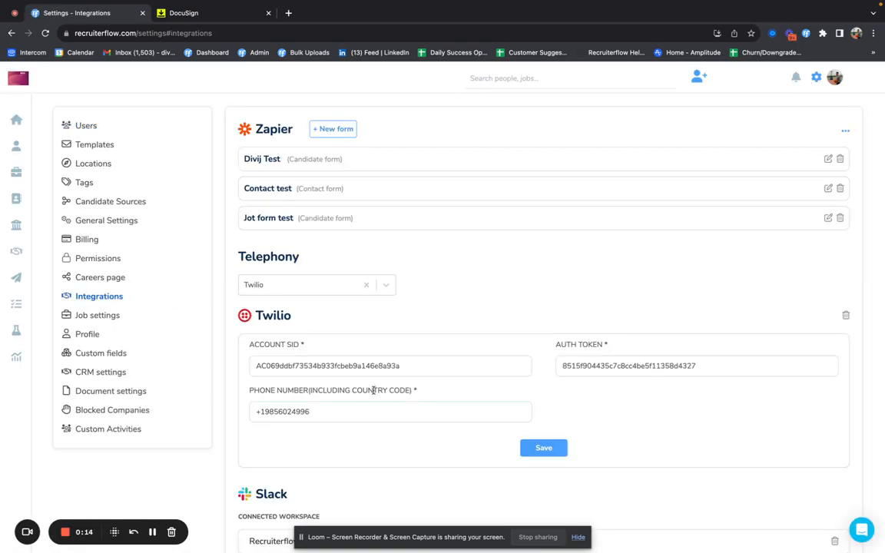
scroll(373, 391, down, 5)
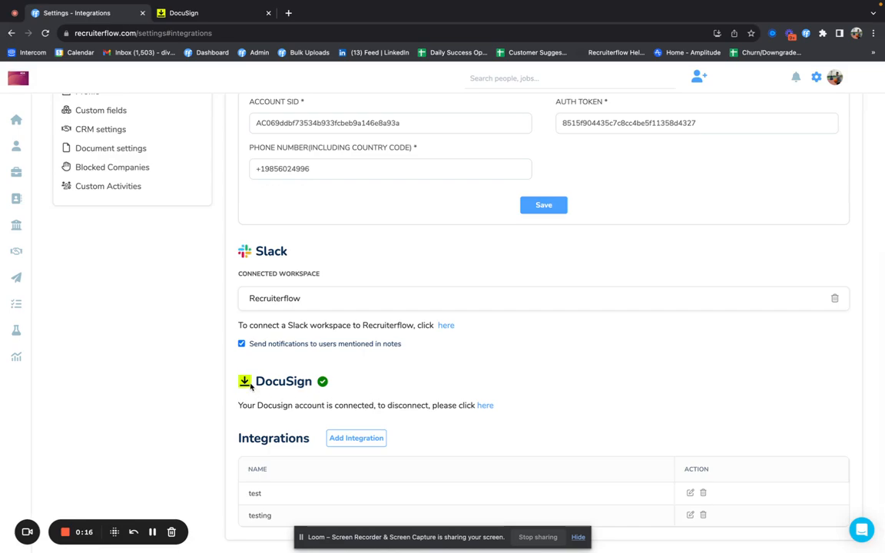
drag(257, 384, 314, 390)
click(372, 368)
drag(240, 405, 300, 408)
click(331, 409)
Step: In the DocuSign tab, start creating a new template from the Templates page
click(198, 13)
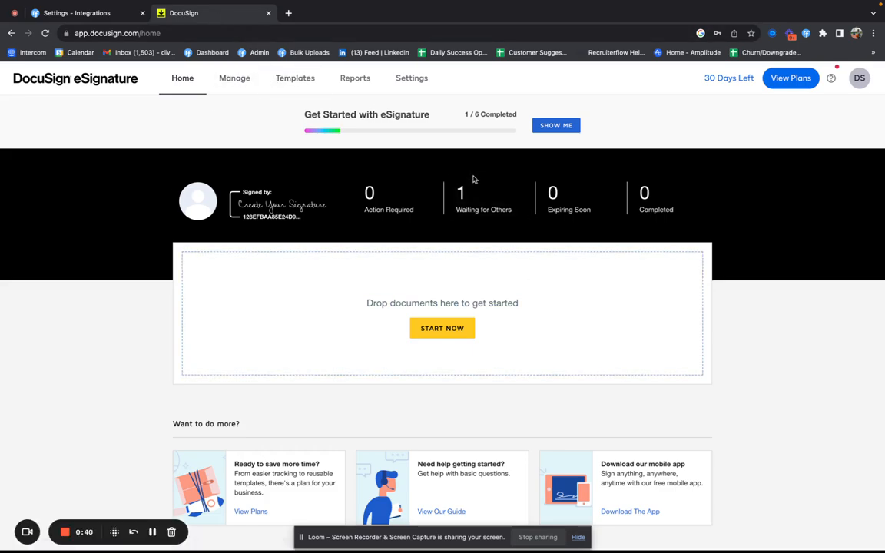
click(297, 85)
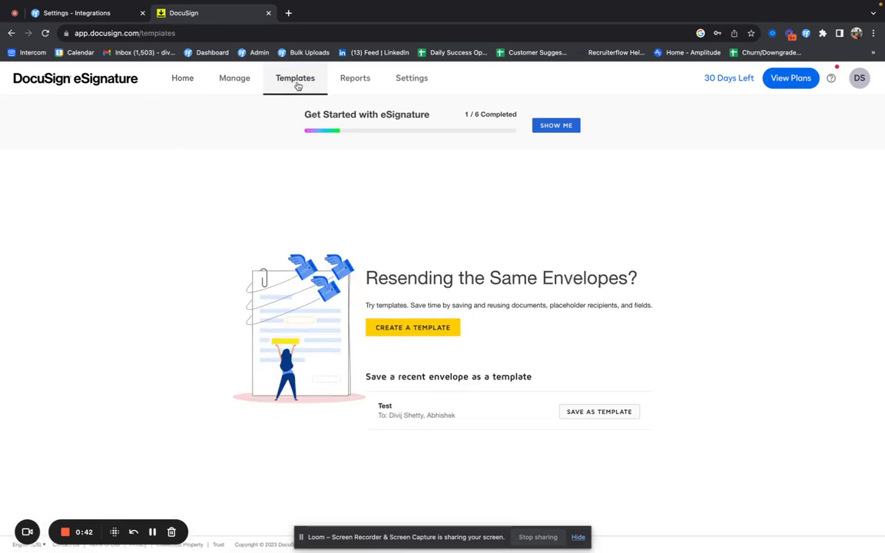
click(406, 329)
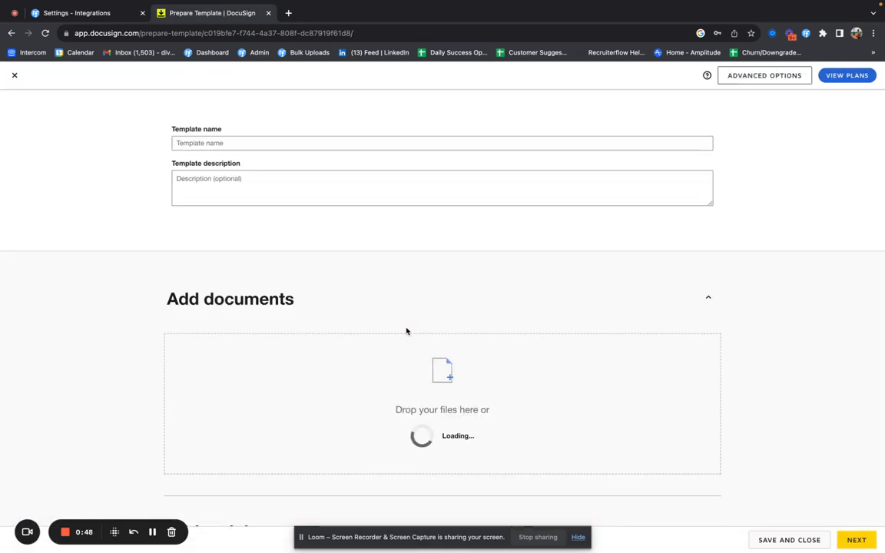
Step: Name the new template 'Recruiterflow', correcting the mistyped letters
click(244, 142)
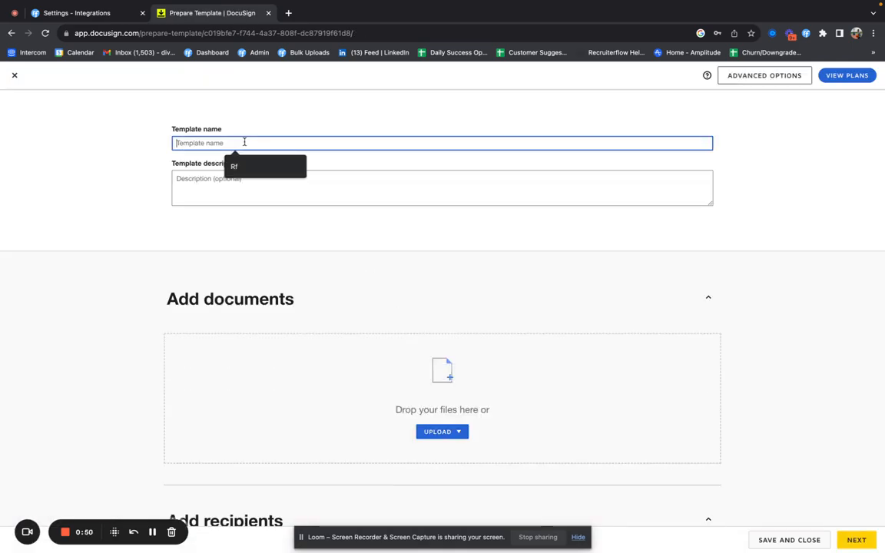
text(Receru)
key(BackSpace)
key(BackSpace)
text(ruiterflow)
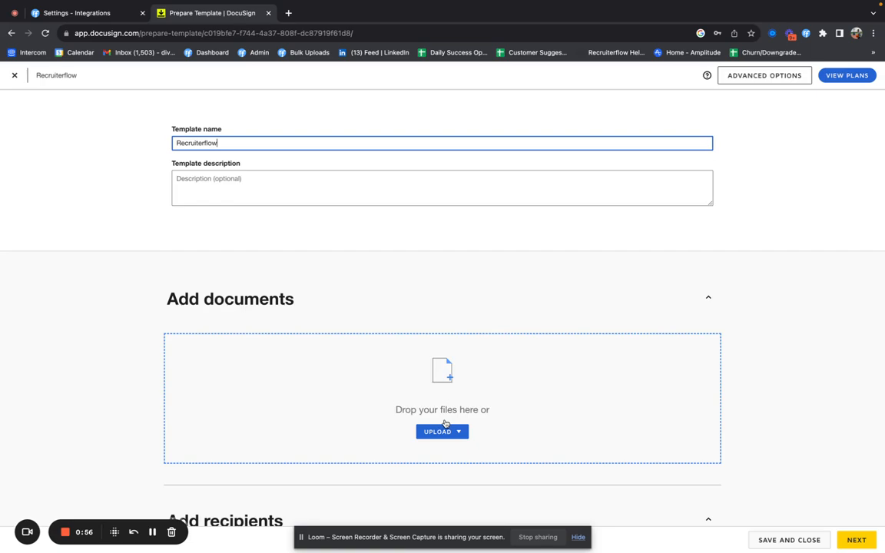
click(167, 303)
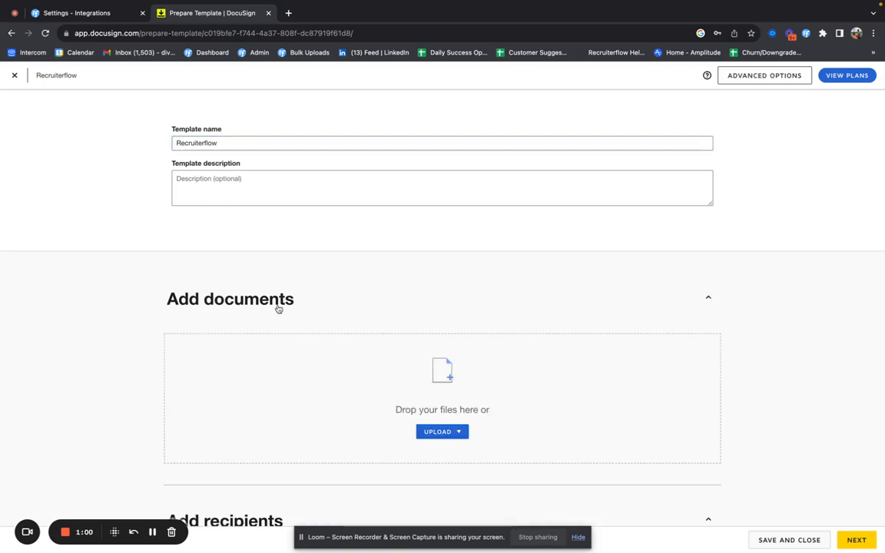
scroll(417, 286, down, 2)
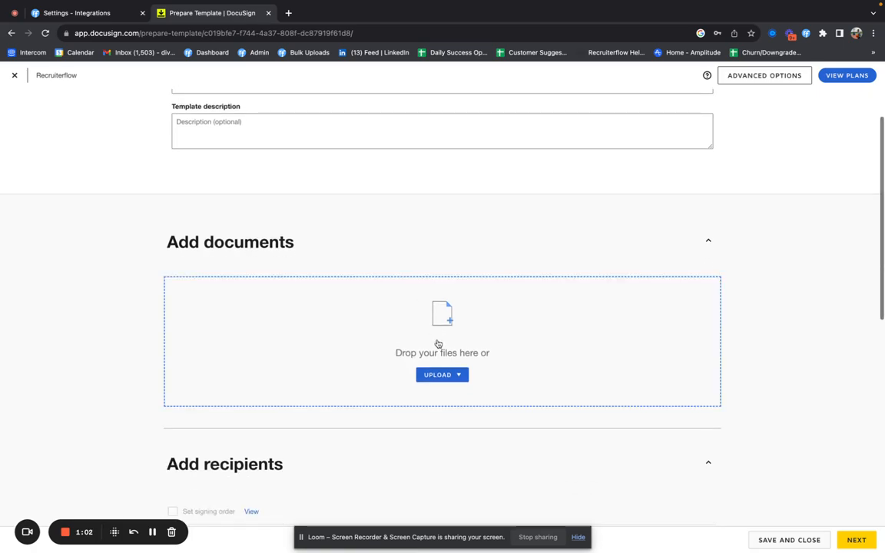
Step: Upload 'Profile (10)(Formatted) (1).pdf' from the computer into the template
click(445, 381)
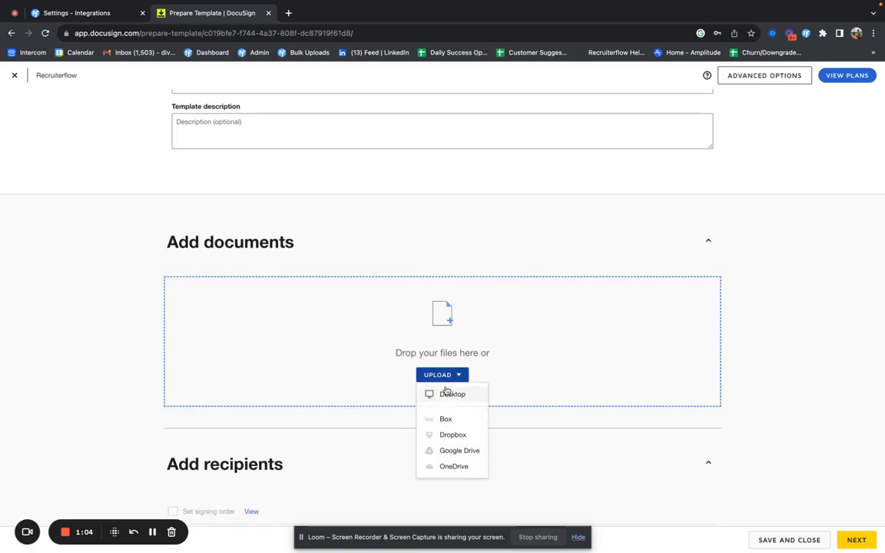
click(446, 392)
click(322, 227)
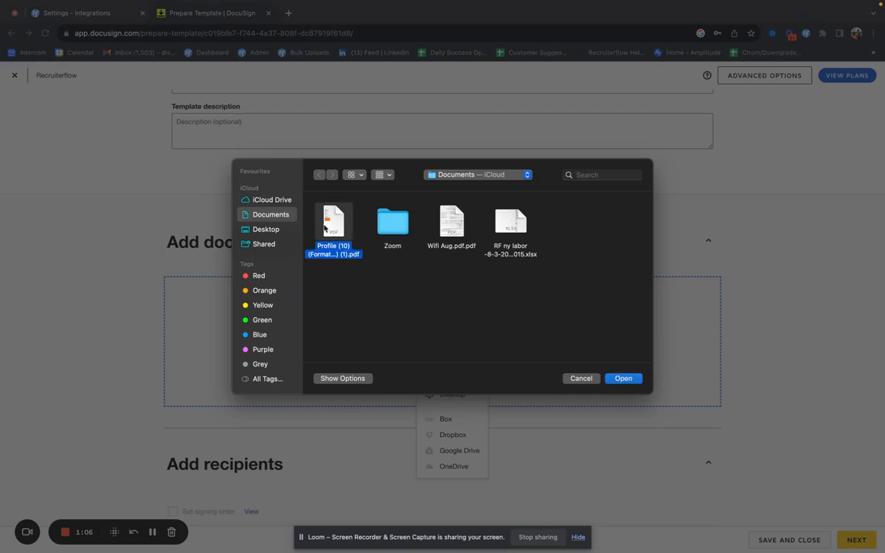
click(624, 378)
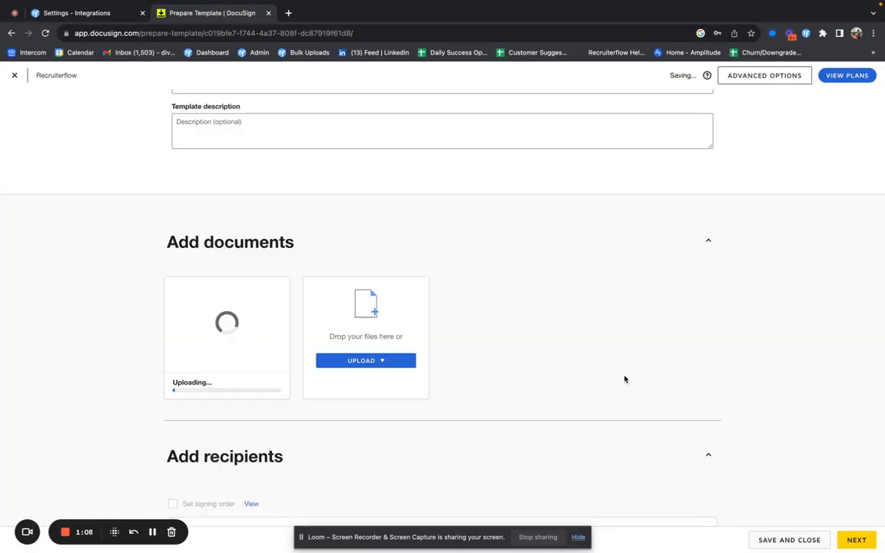
scroll(382, 434, down, 2)
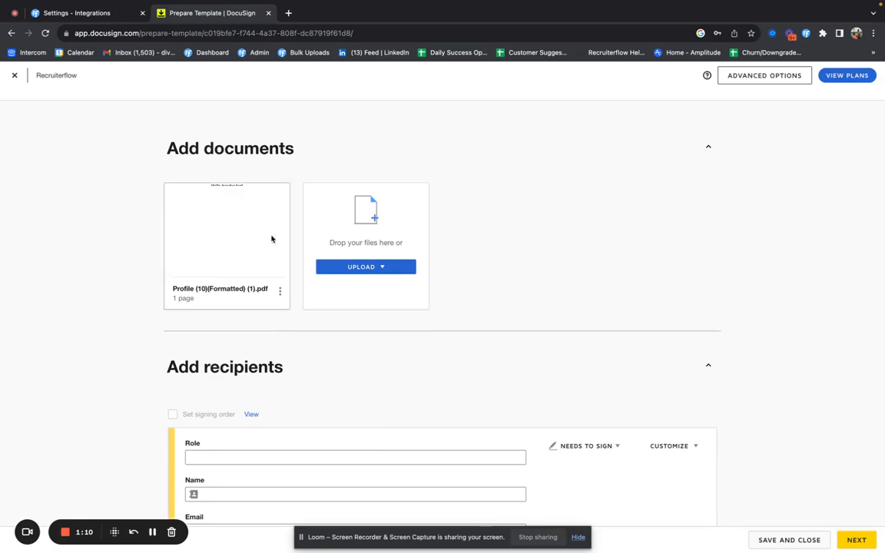
scroll(270, 313, down, 3)
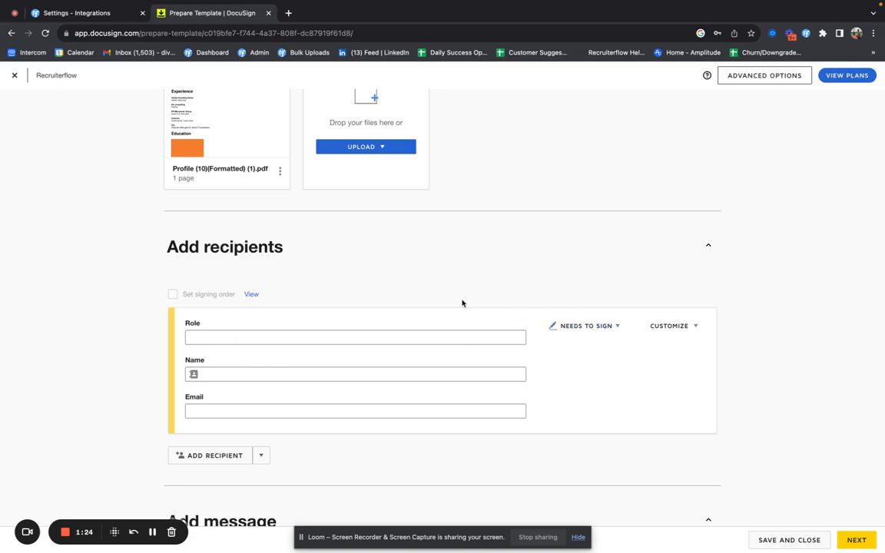
Step: Add a second recipient: first 'Signer' needs to sign, second 'CC' receives a copy
scroll(232, 439, down, 3)
click(204, 358)
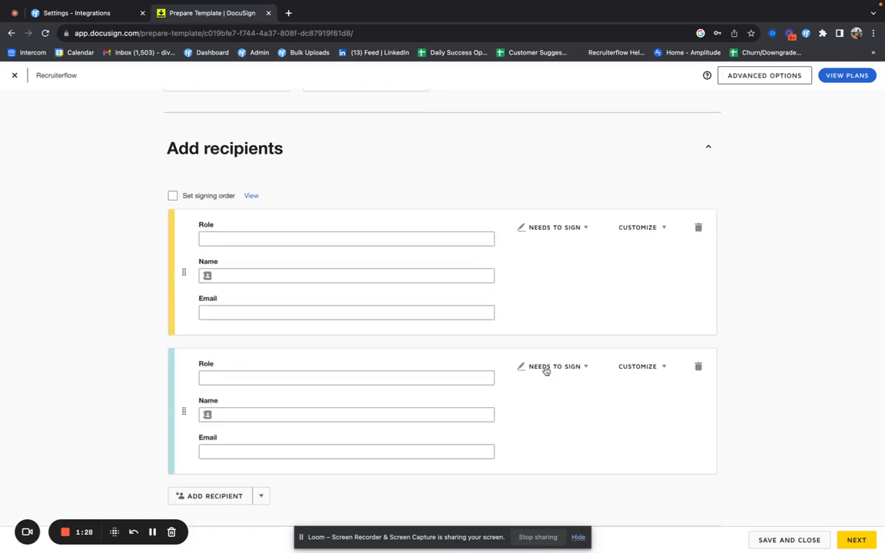
click(565, 368)
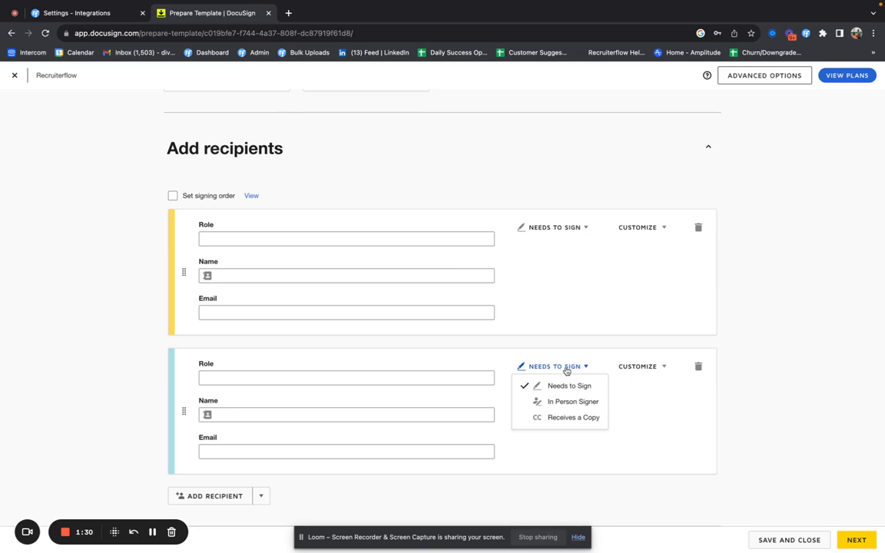
click(563, 419)
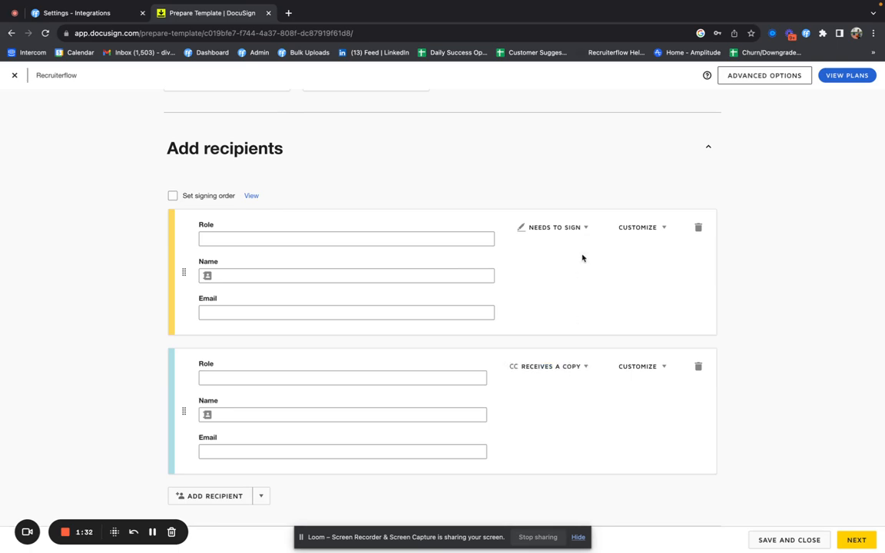
click(547, 229)
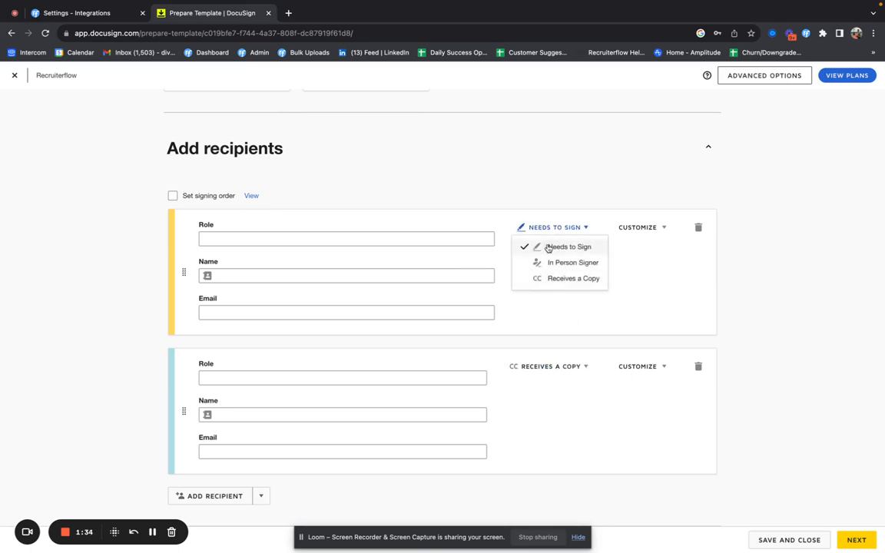
click(548, 247)
click(388, 235)
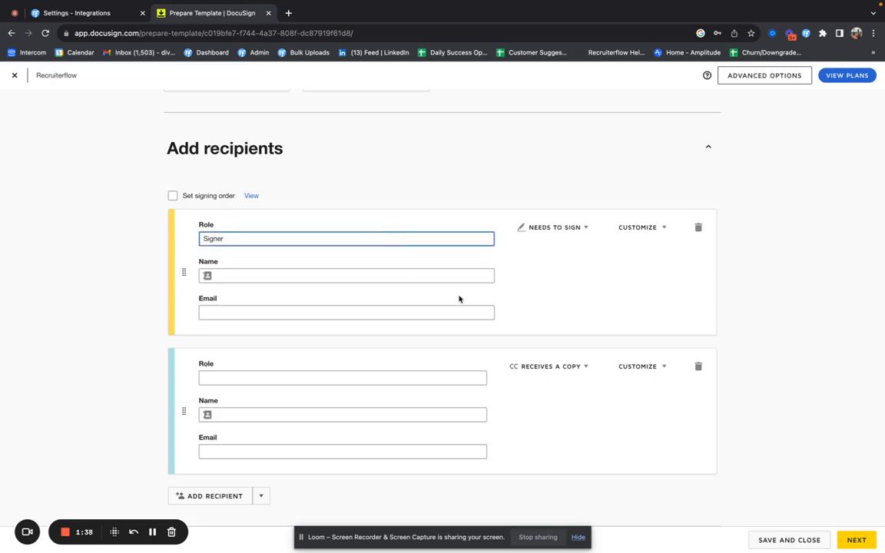
click(375, 382)
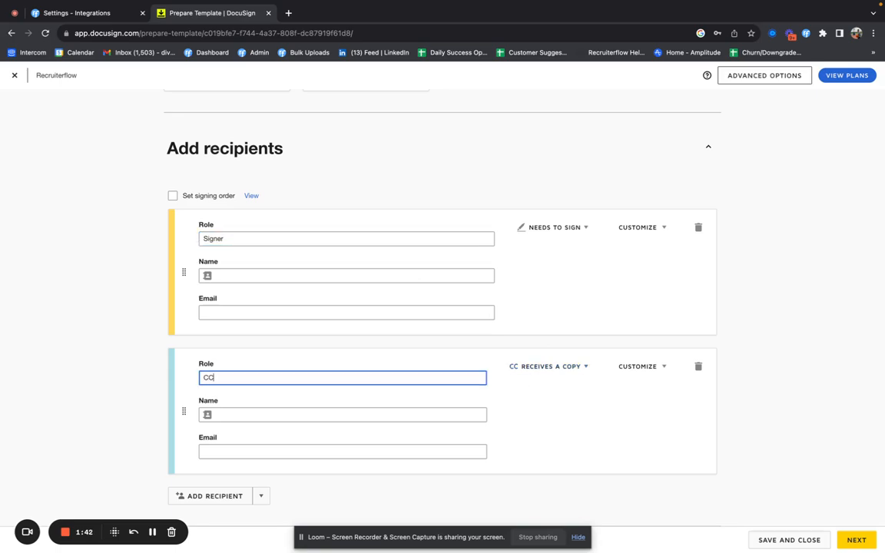
scroll(542, 434, down, 5)
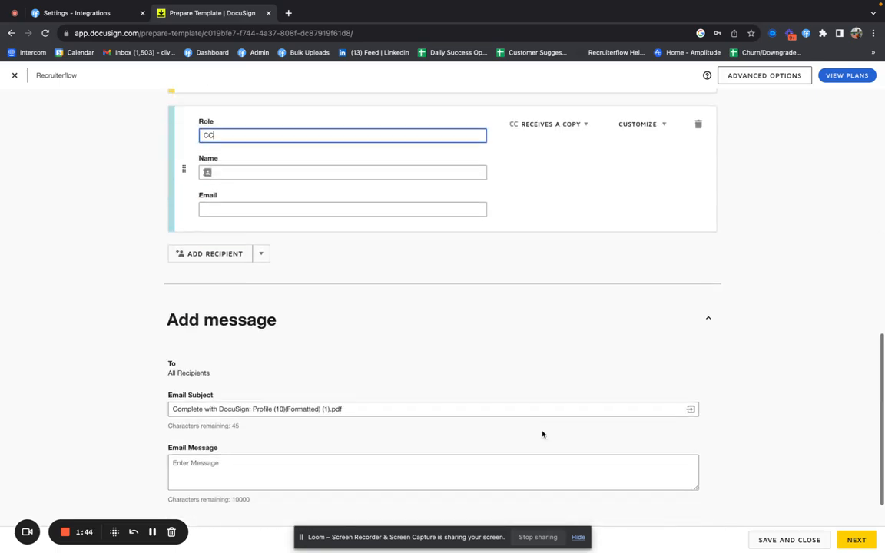
Step: Place a Signer signature field just below the Education section of the document
click(856, 540)
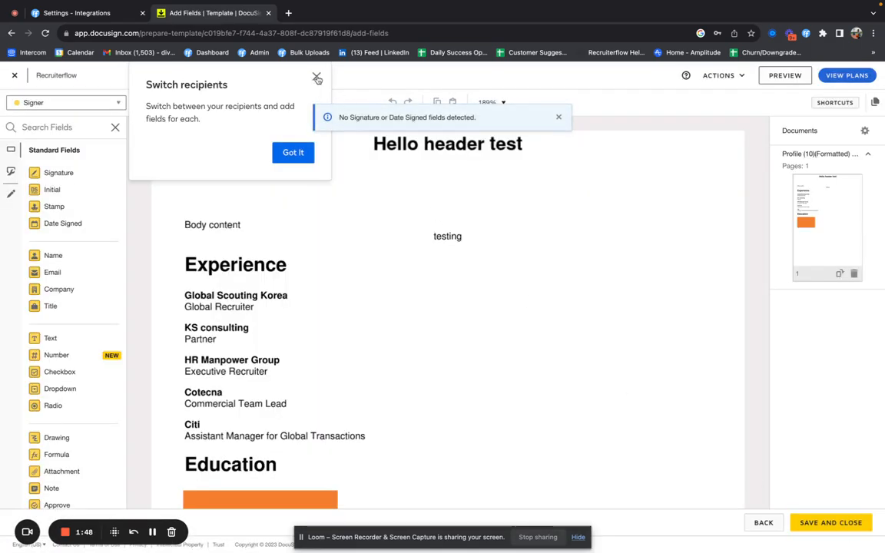
click(316, 77)
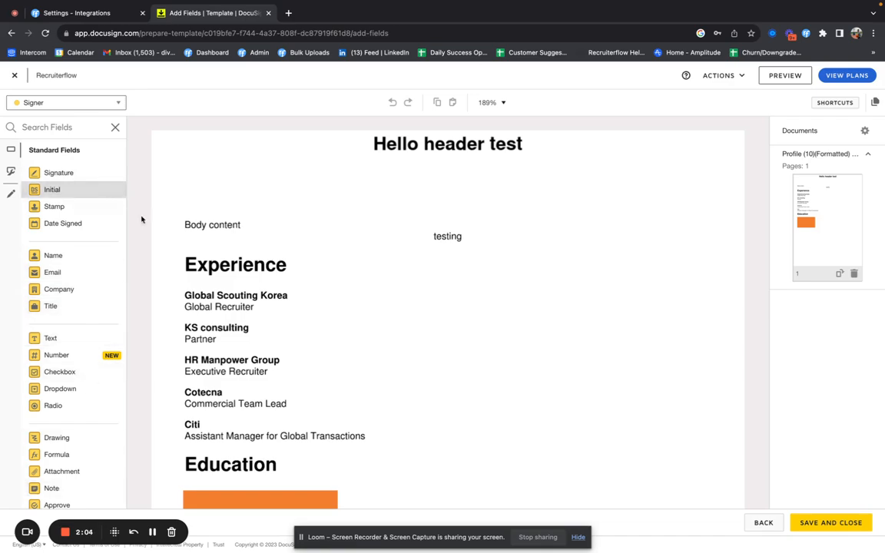
scroll(269, 354, down, 3)
scroll(276, 361, down, 2)
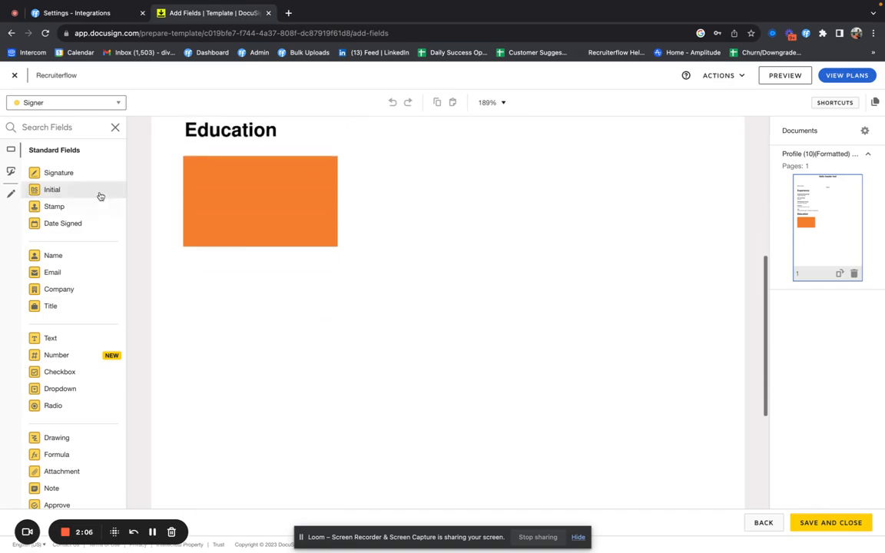
click(59, 173)
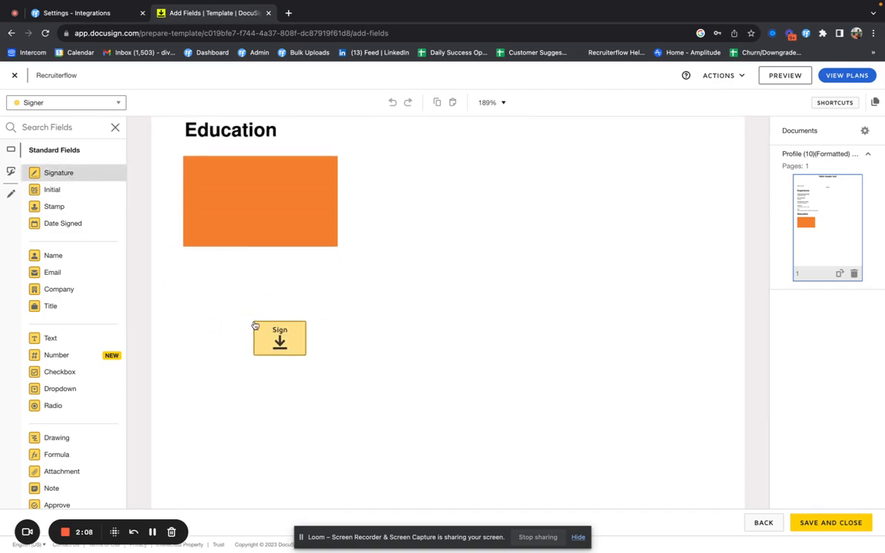
click(254, 326)
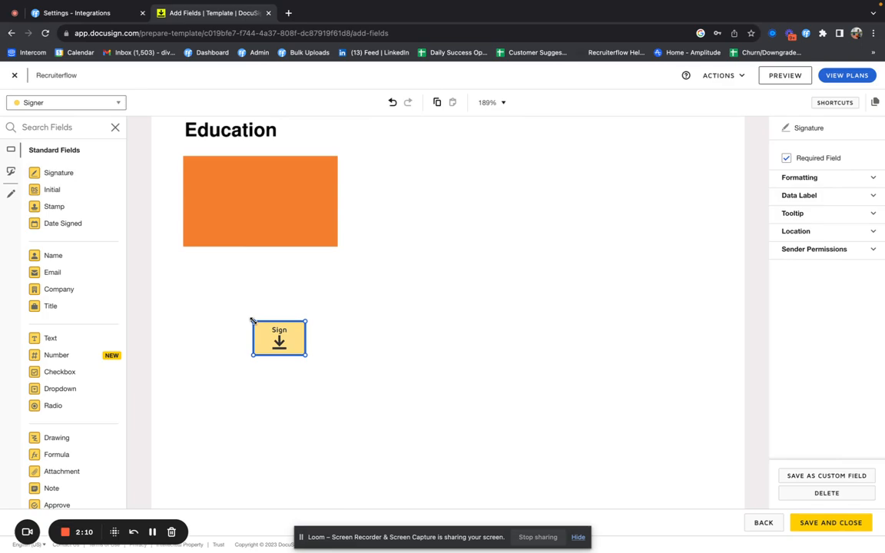
Step: Save and close the Recruiterflow template
scroll(314, 224, up, 4)
scroll(314, 224, down, 5)
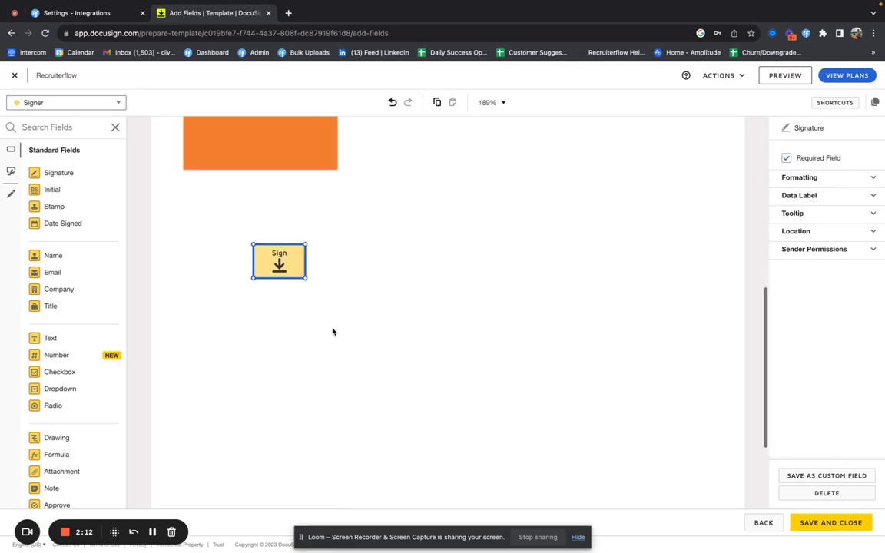
click(813, 523)
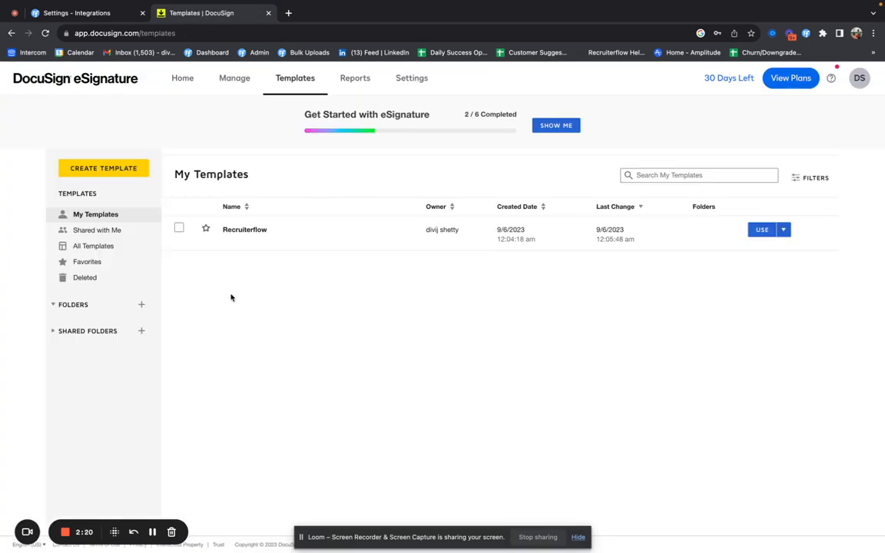
Step: Switch back to Recruiterflow's Integrations tab and open the list of 119 candidates
click(77, 37)
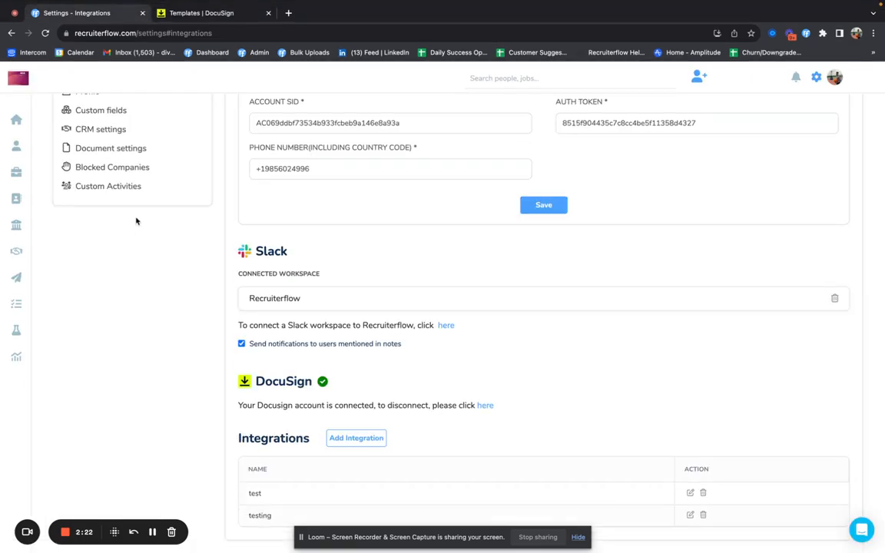
click(14, 146)
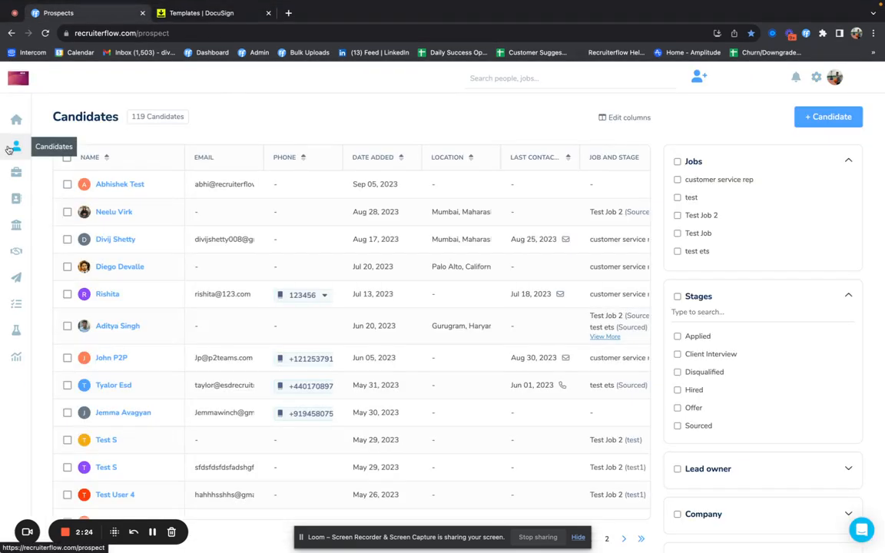
Step: Open the test candidate's profile and choose Send DocuSign envelope from its '...' menu
click(123, 185)
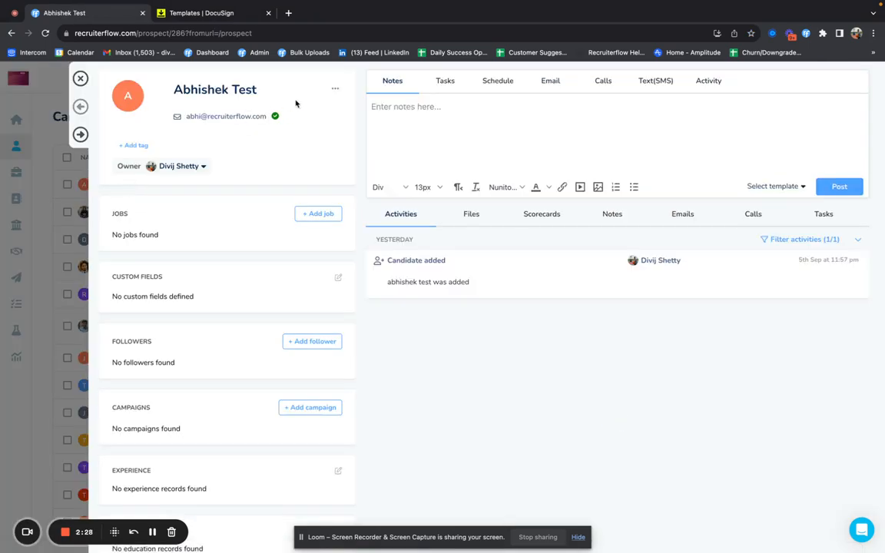
click(334, 89)
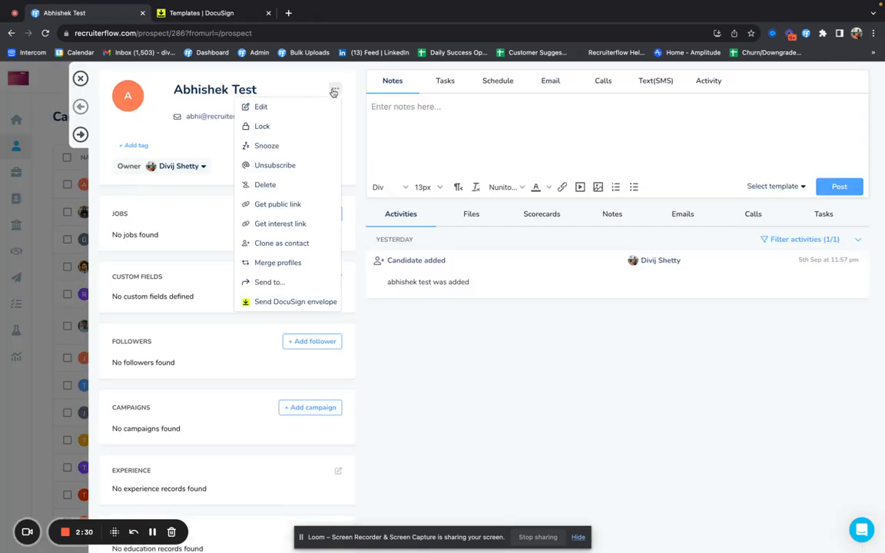
click(278, 302)
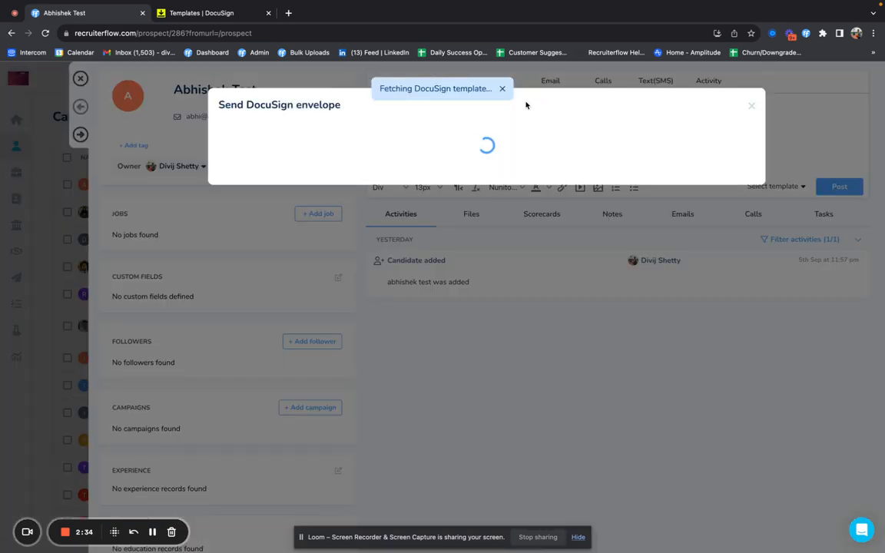
click(503, 90)
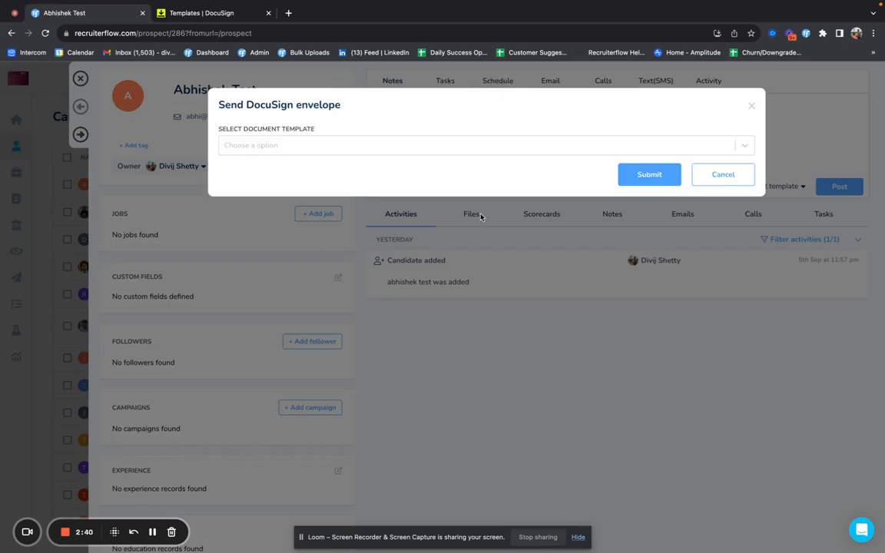
Step: Select the 'Recruiterflow' document template in the envelope dialog
click(412, 151)
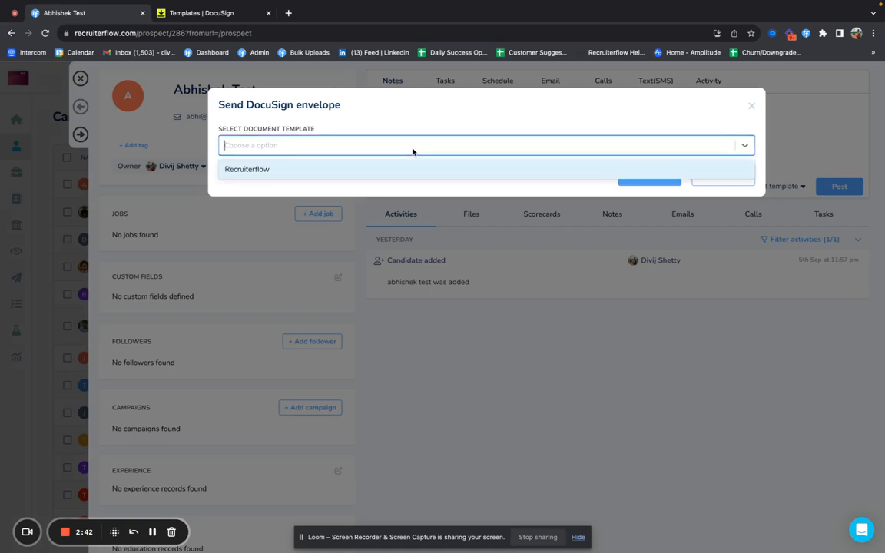
click(302, 168)
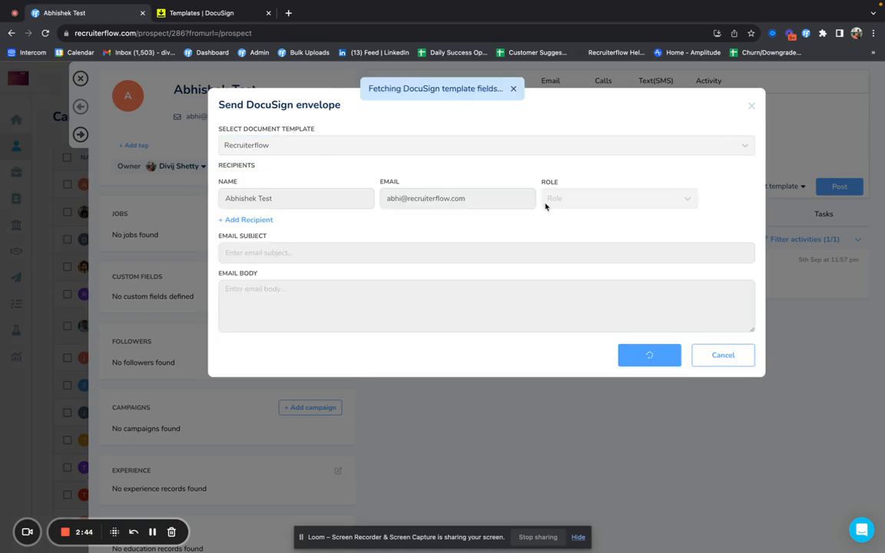
click(513, 90)
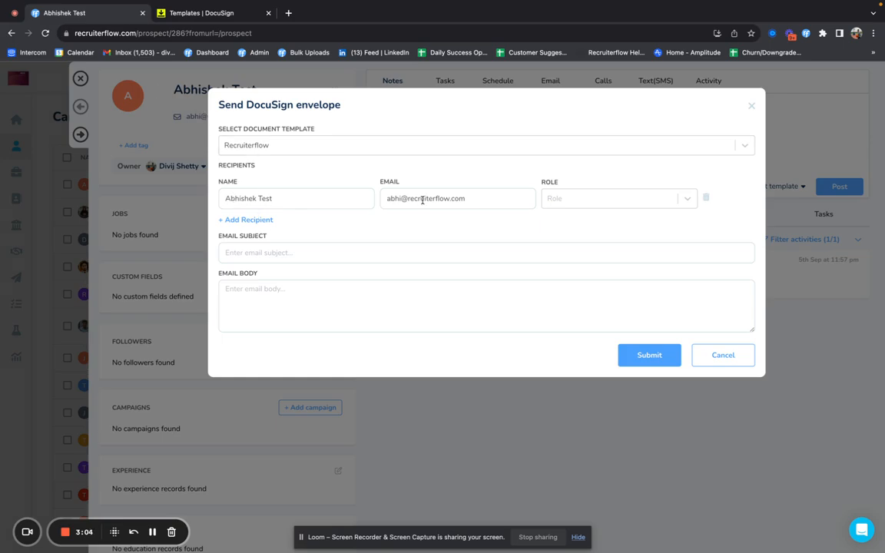
Step: Make the candidate the Signer and add a second recipient's name and e-mail as CC
click(592, 198)
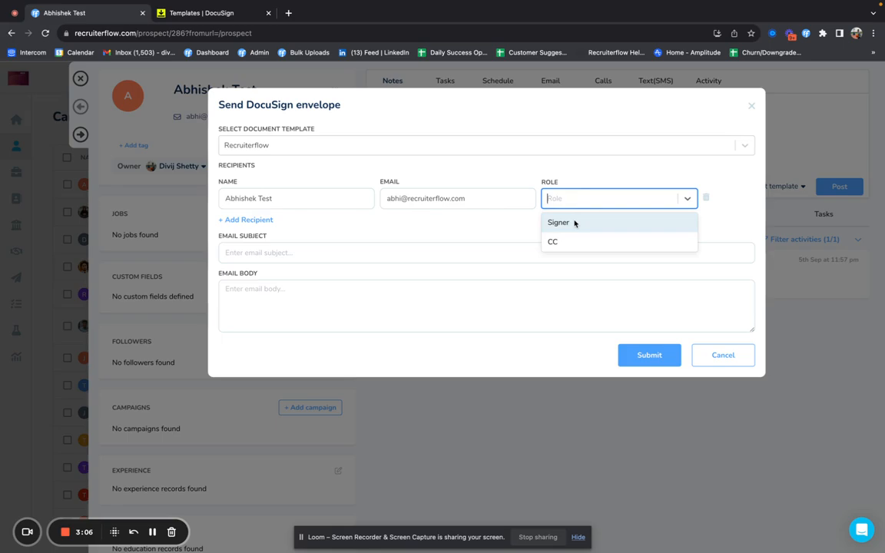
click(575, 223)
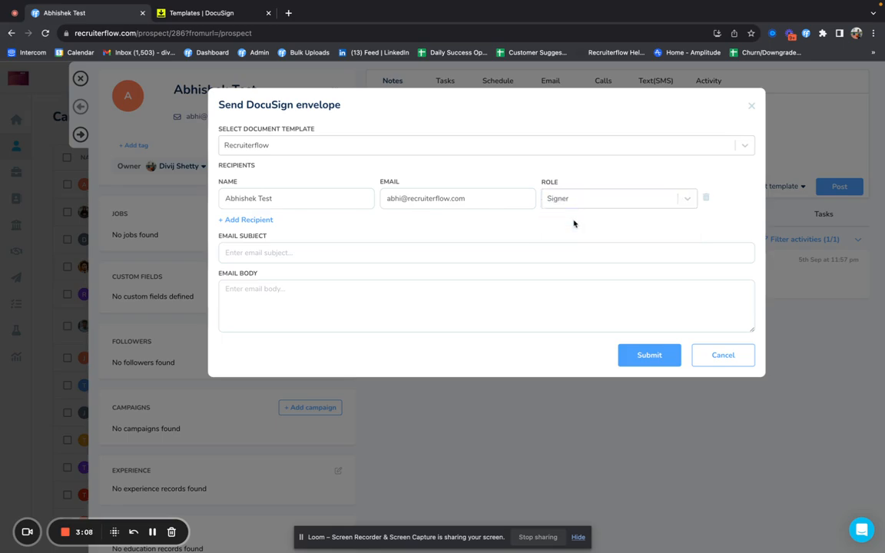
click(259, 221)
click(266, 237)
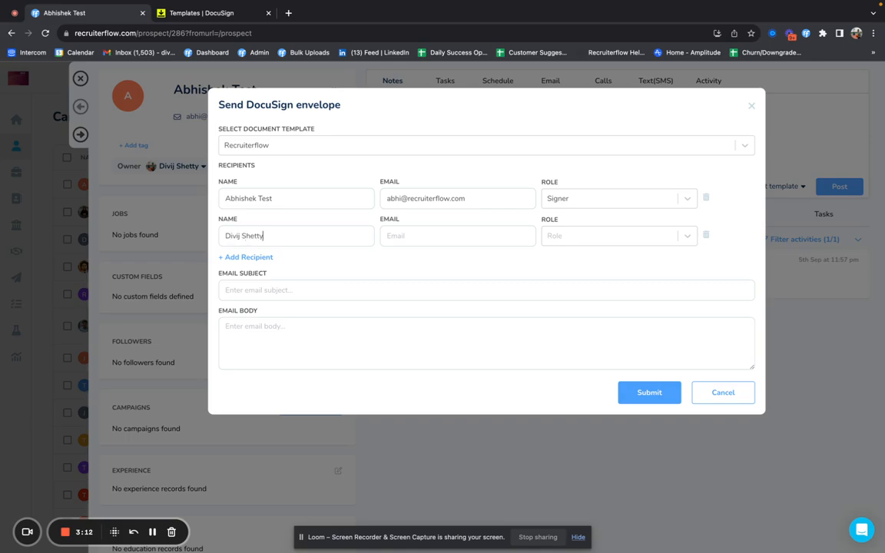
click(400, 236)
click(567, 239)
click(566, 279)
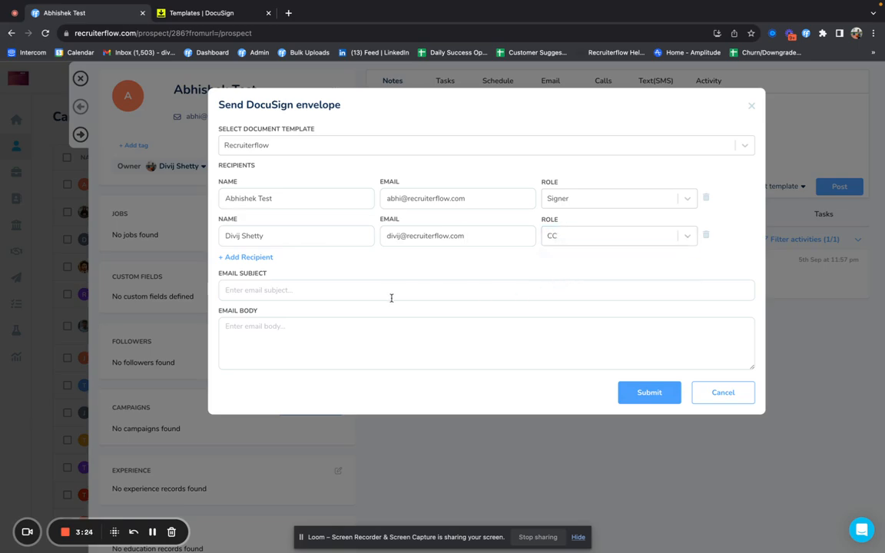
Step: Set the envelope subject and body to 'Test' and submit it
text(Test)
click(294, 341)
text(Test)
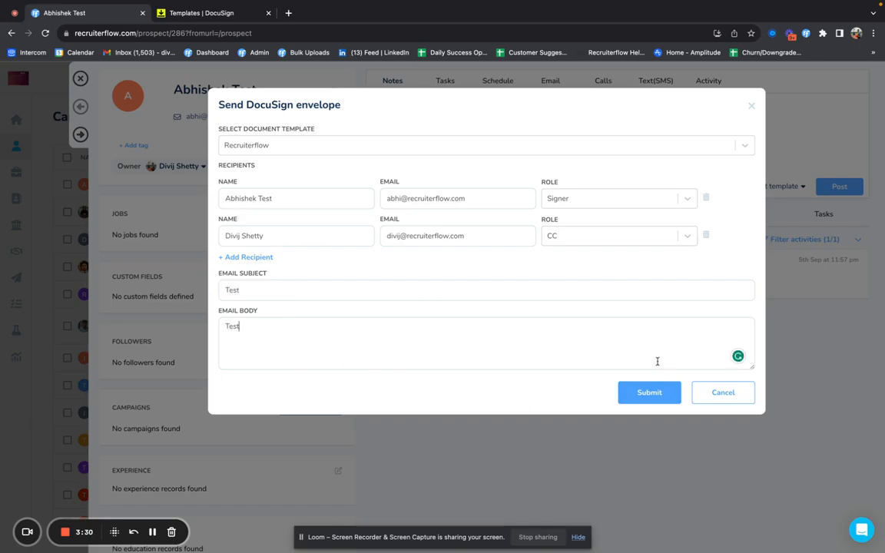
click(647, 396)
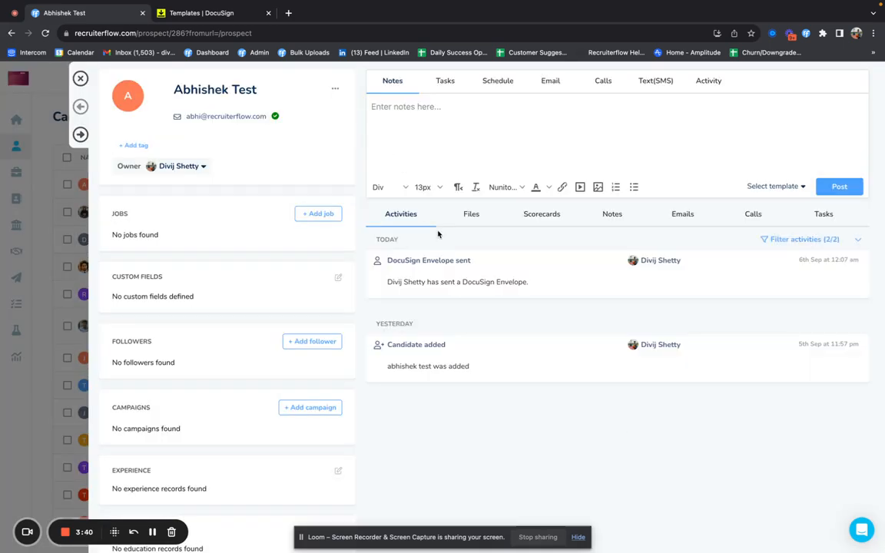
Step: Highlight the 'DocuSign Envelope sent' entry in the candidate's activity feed to confirm it
drag(385, 285, 520, 291)
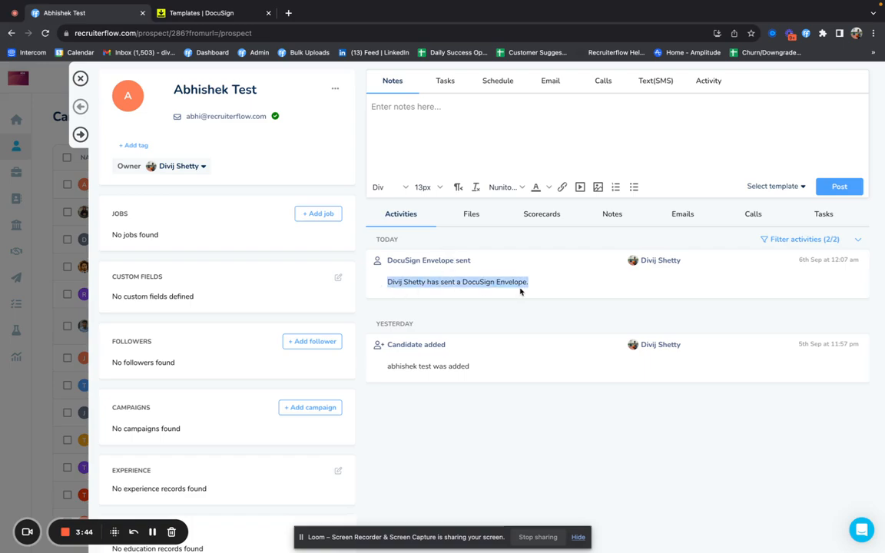
click(517, 298)
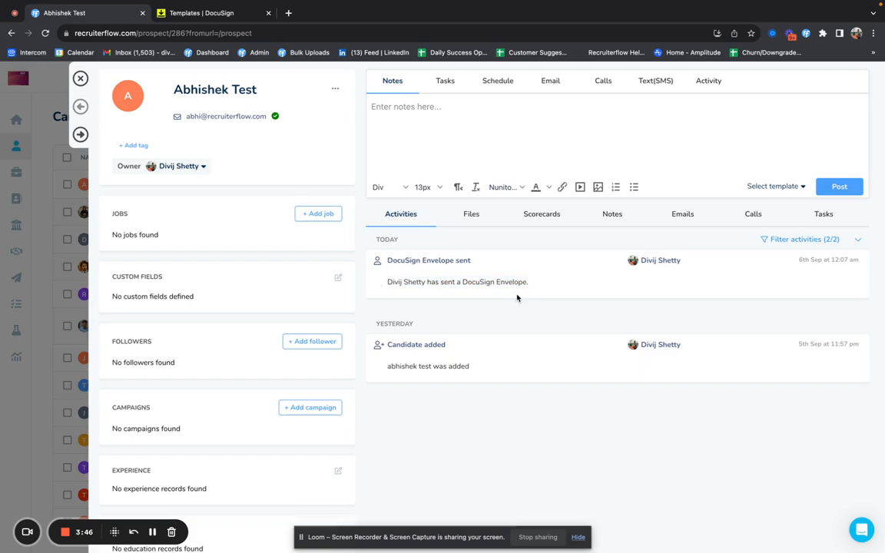